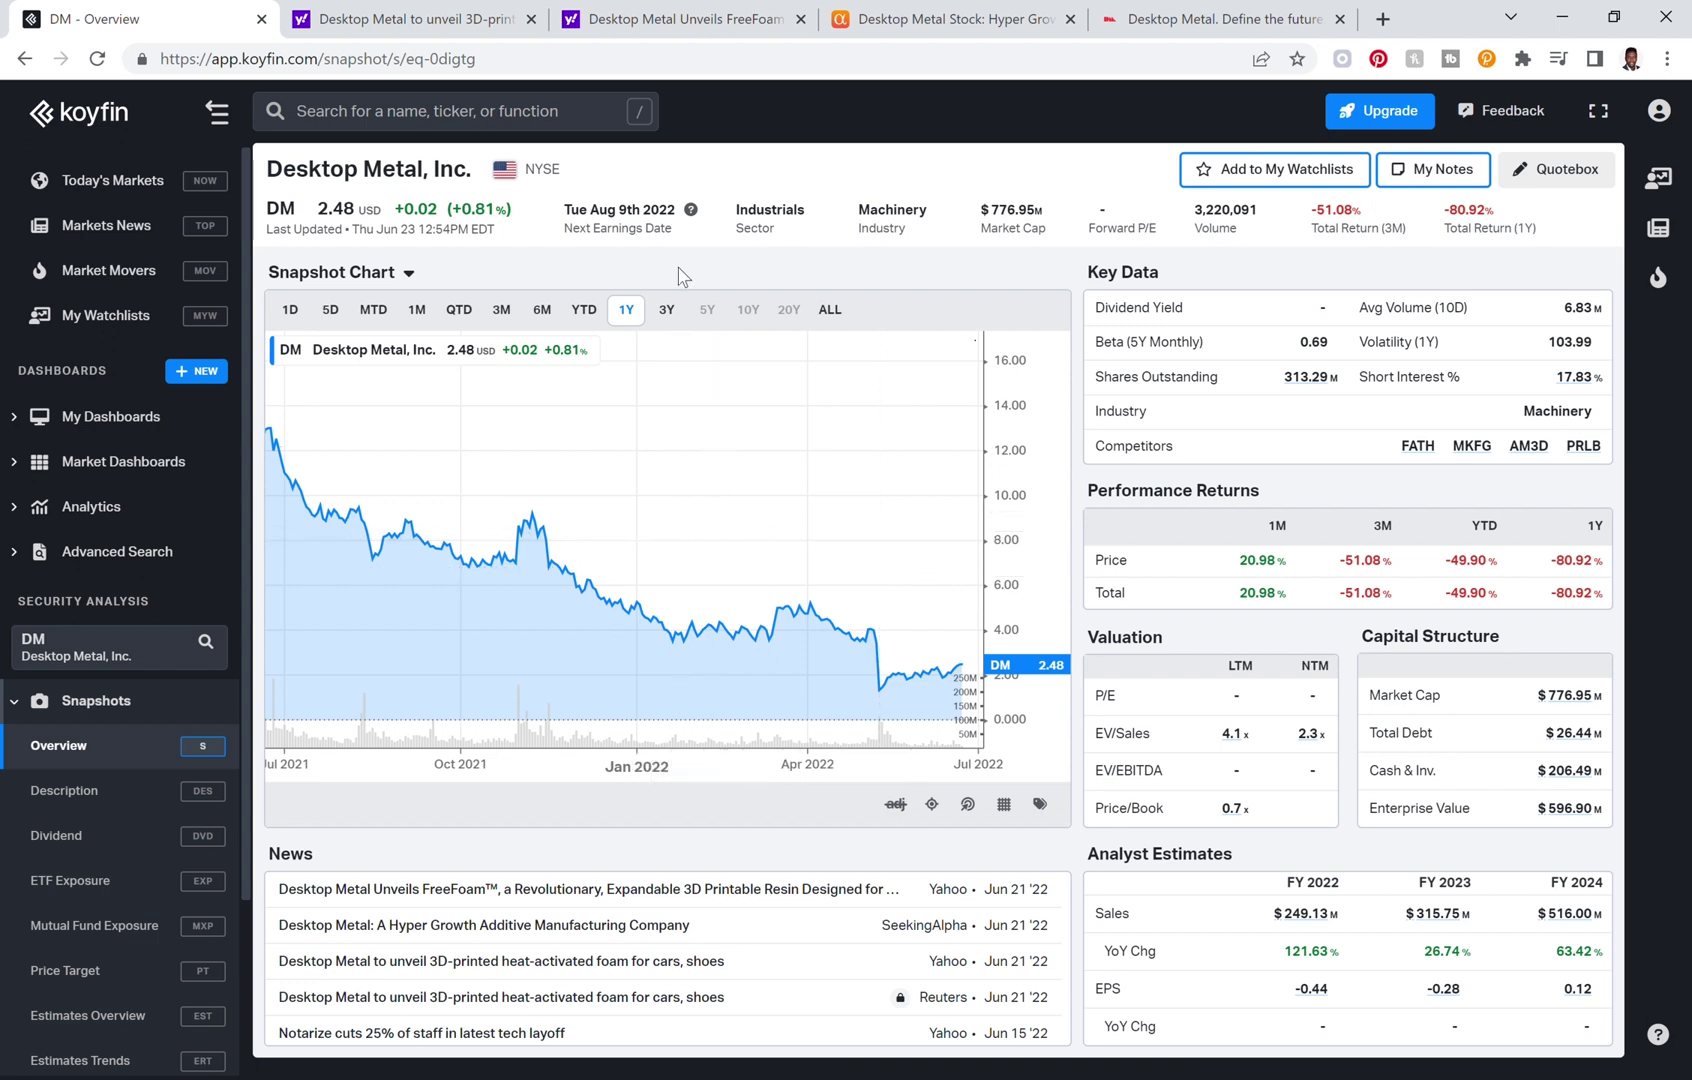
Switch to the Yahoo Finance article 'Desktop Metal Unveils FreeFoam' about the expandable resin.
click(627, 22)
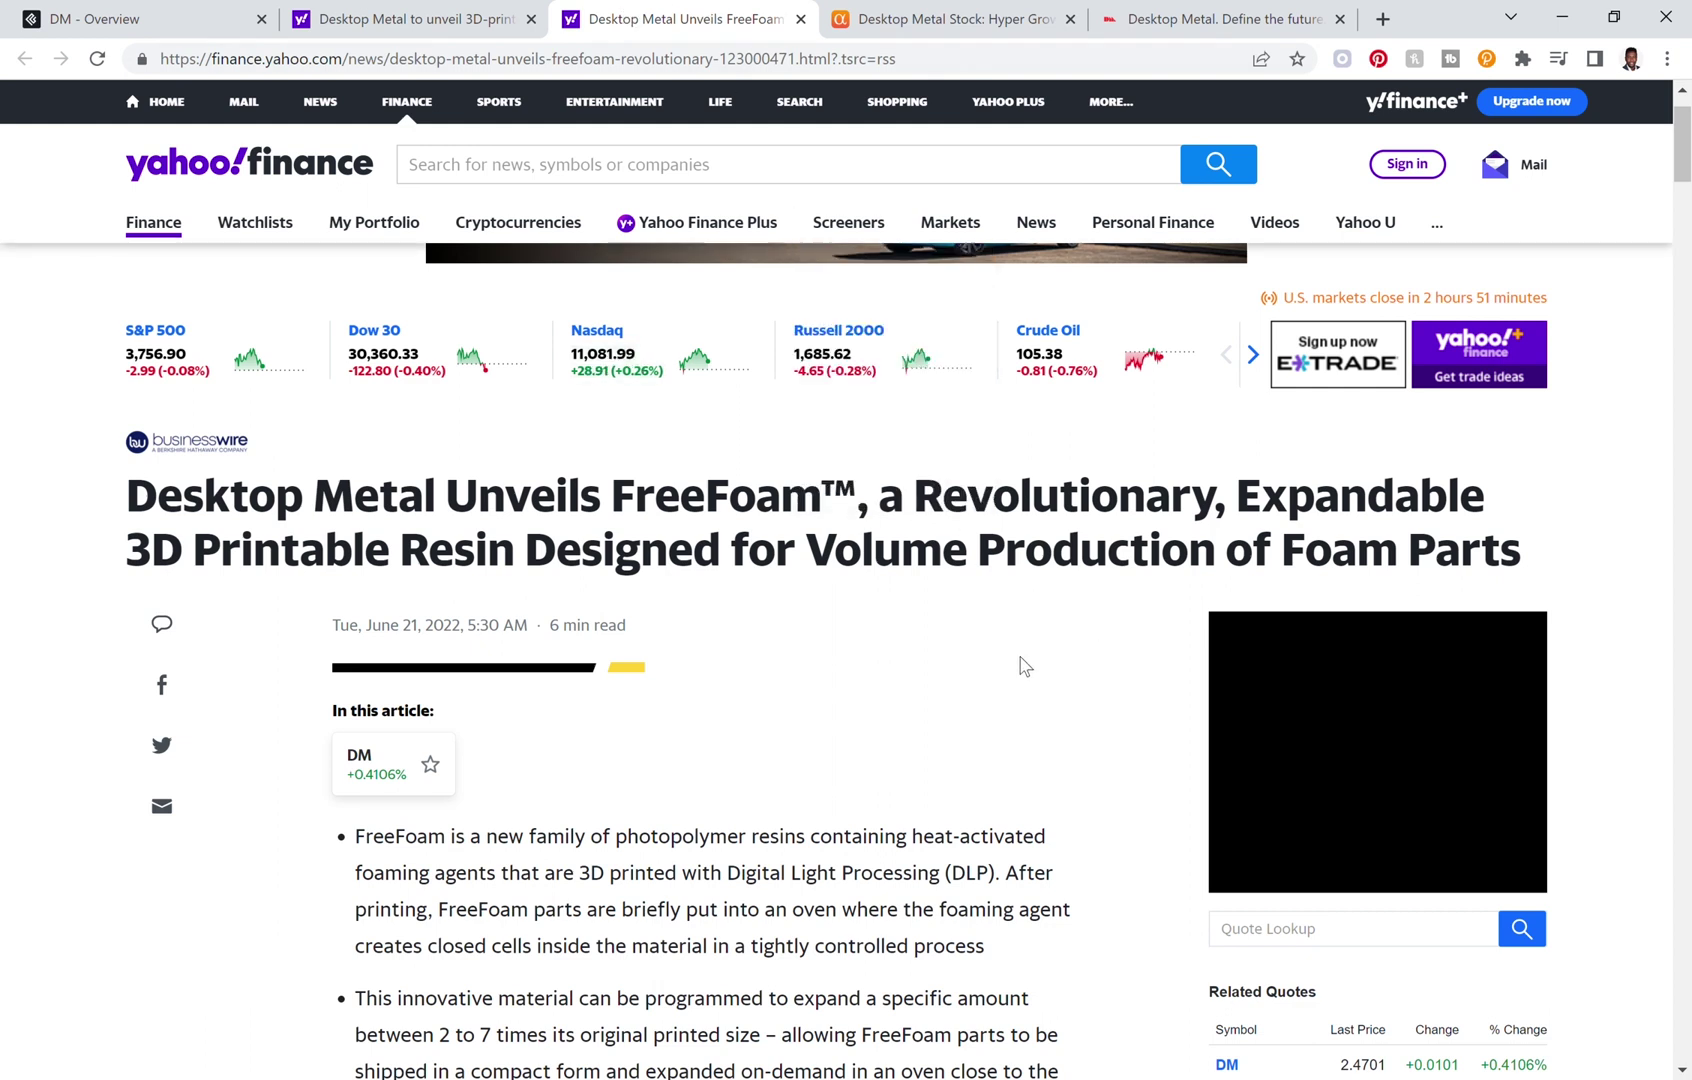
scroll(1020, 667, down, 3)
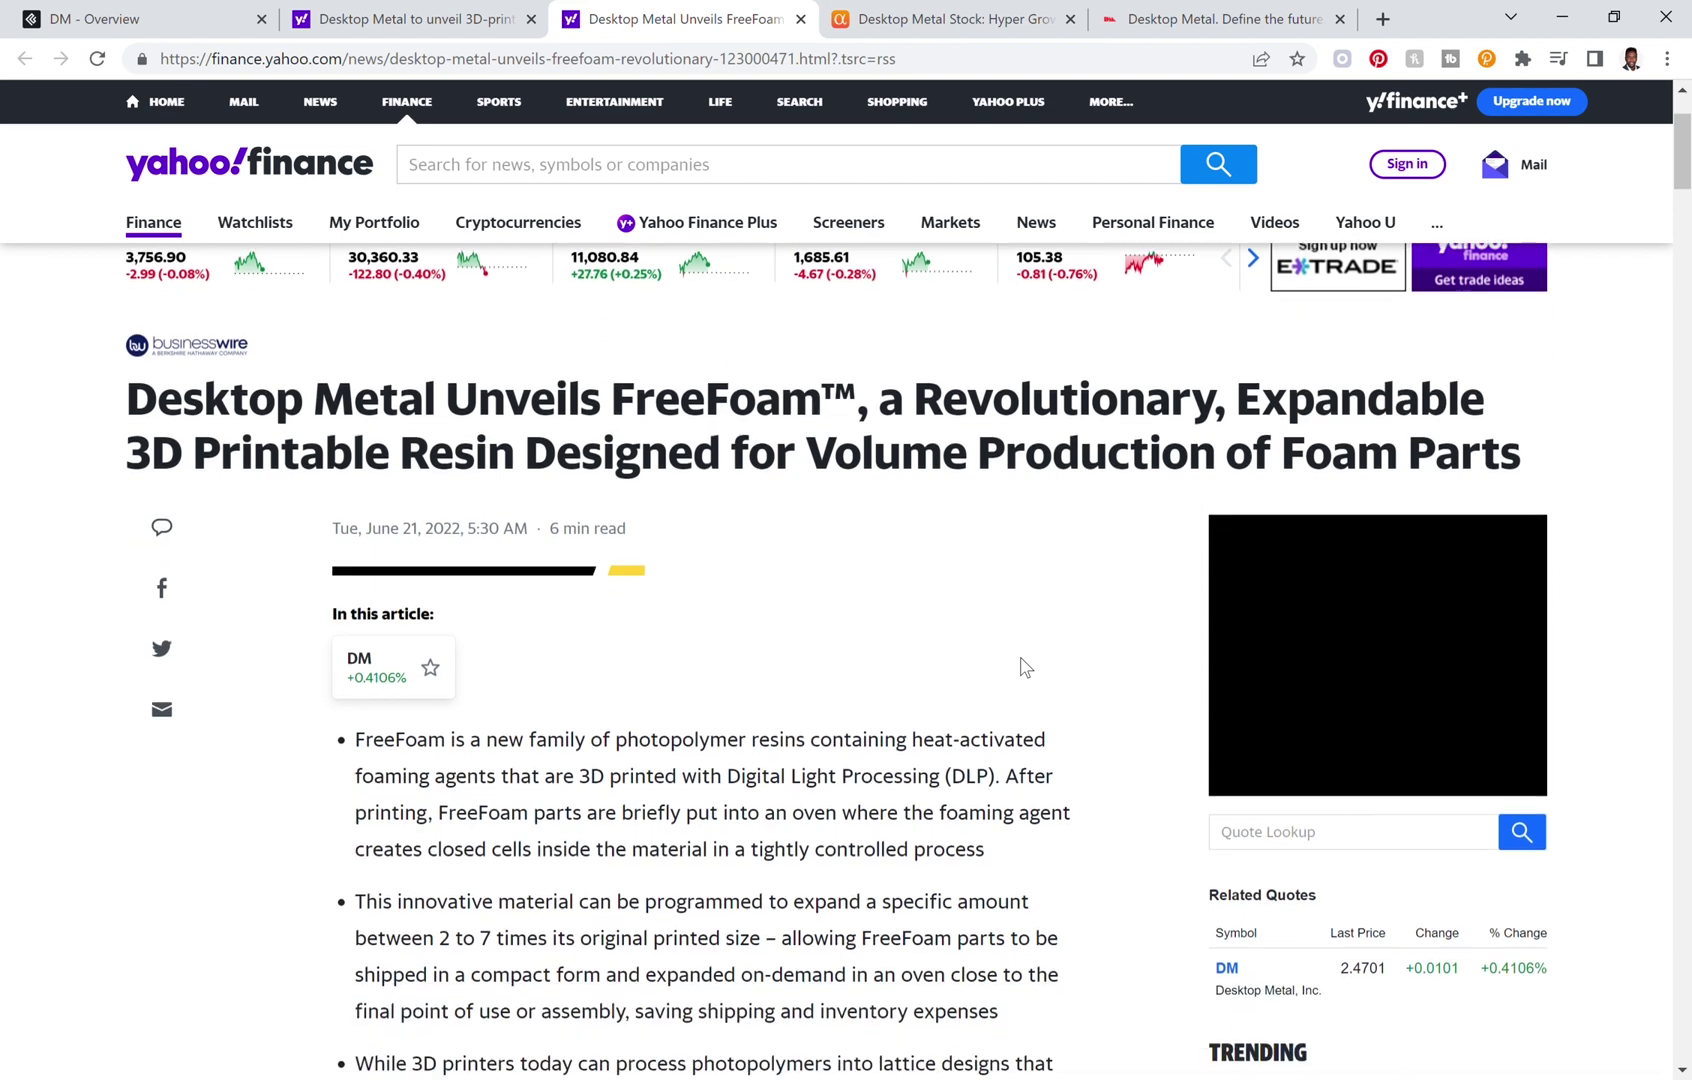
scroll(1020, 667, down, 1)
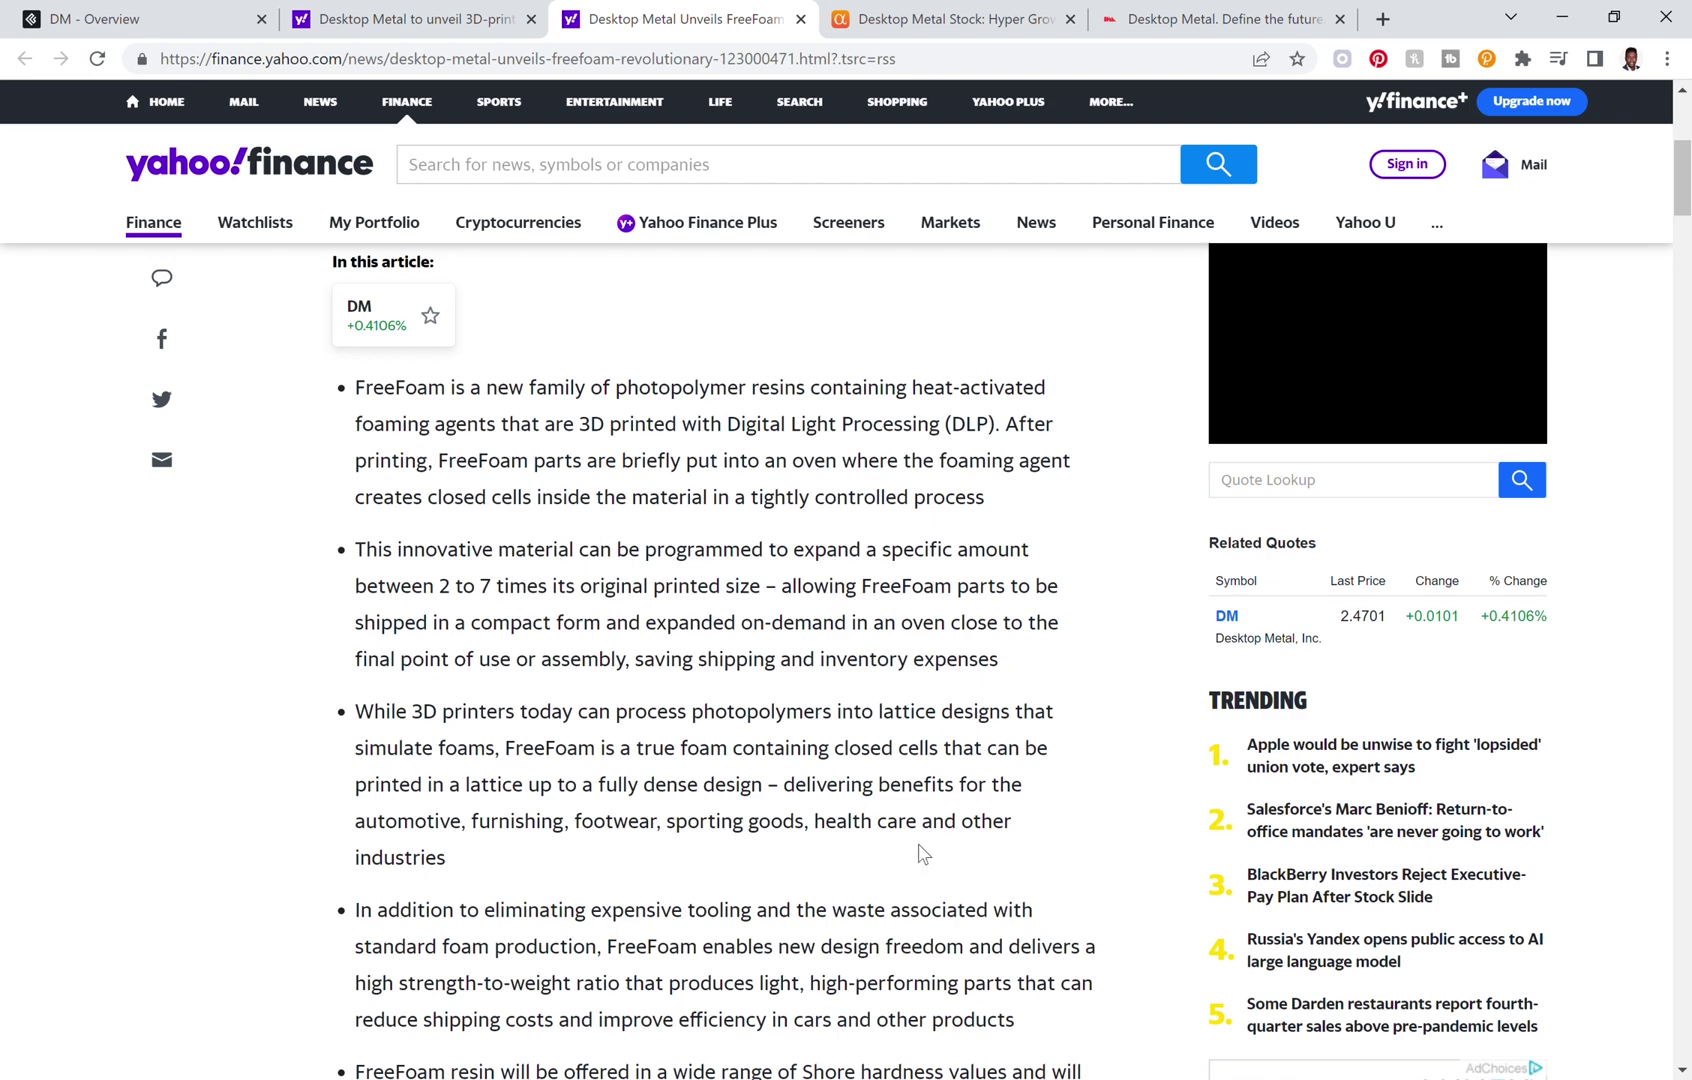
scroll(936, 825, down, 1)
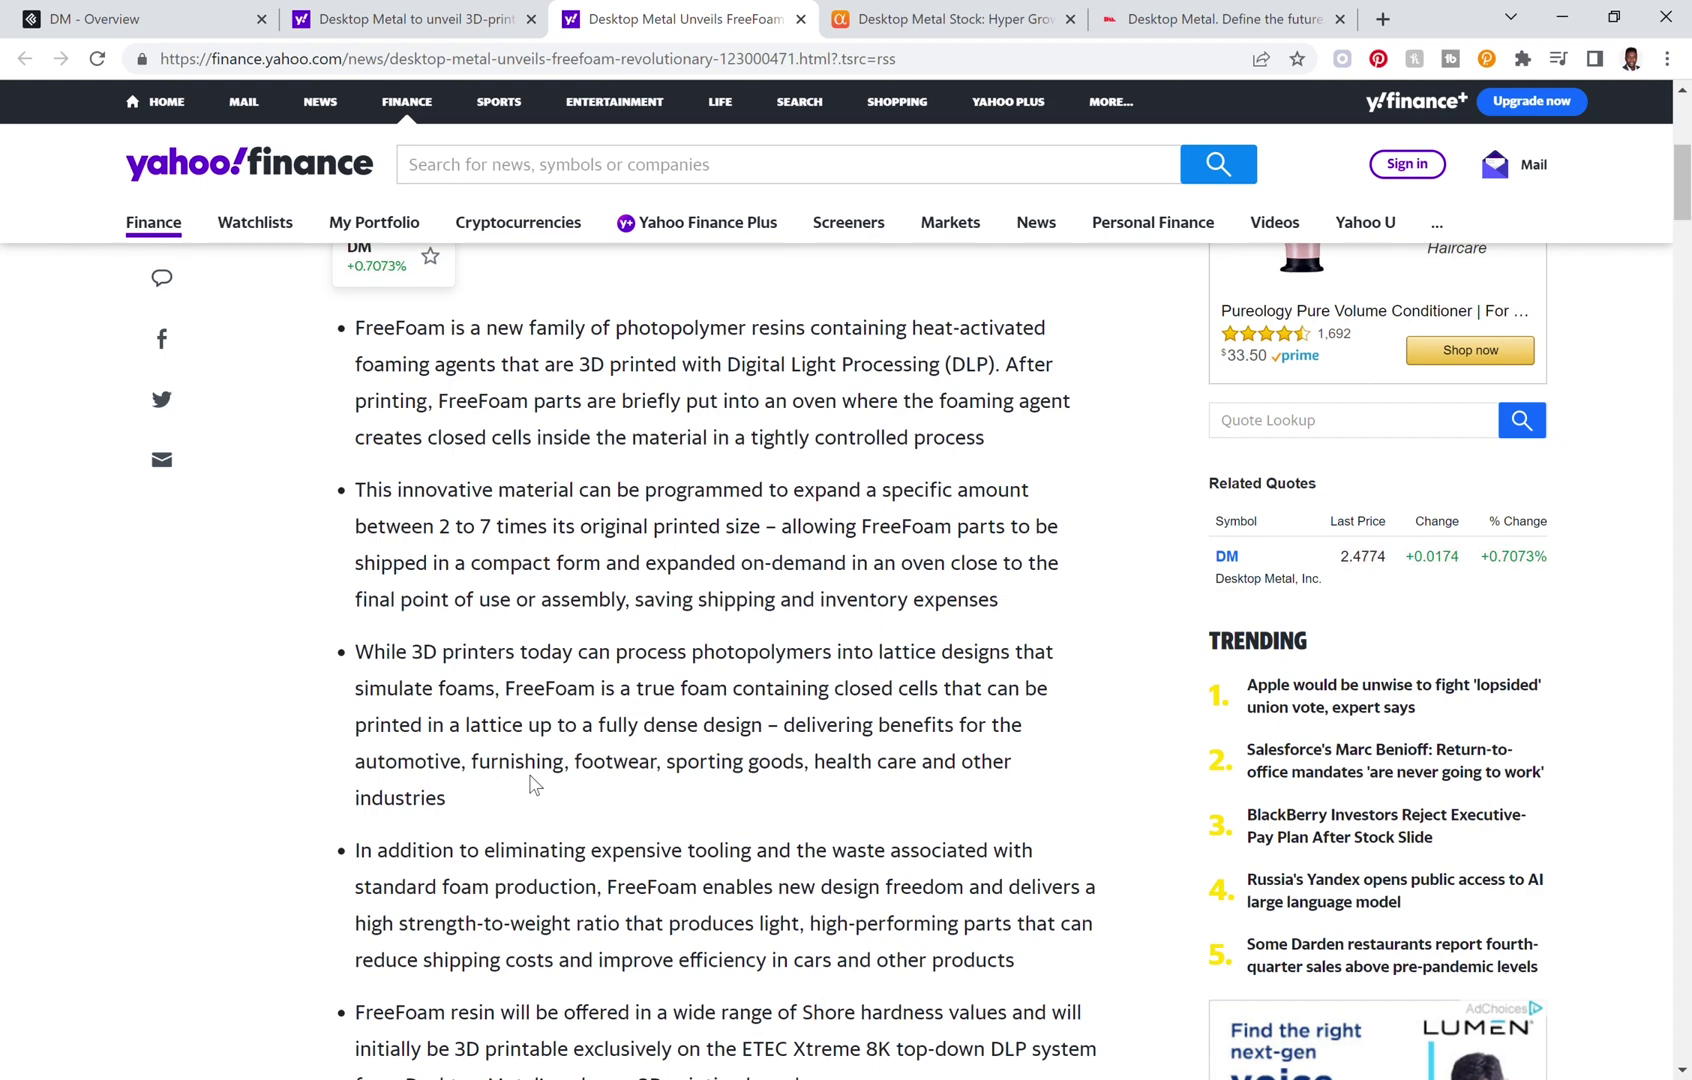
Move back to the previous tab, the Reuters piece on Desktop Metal's heat-activated 3D-printed foam.
key(ctrl+shift+Tab)
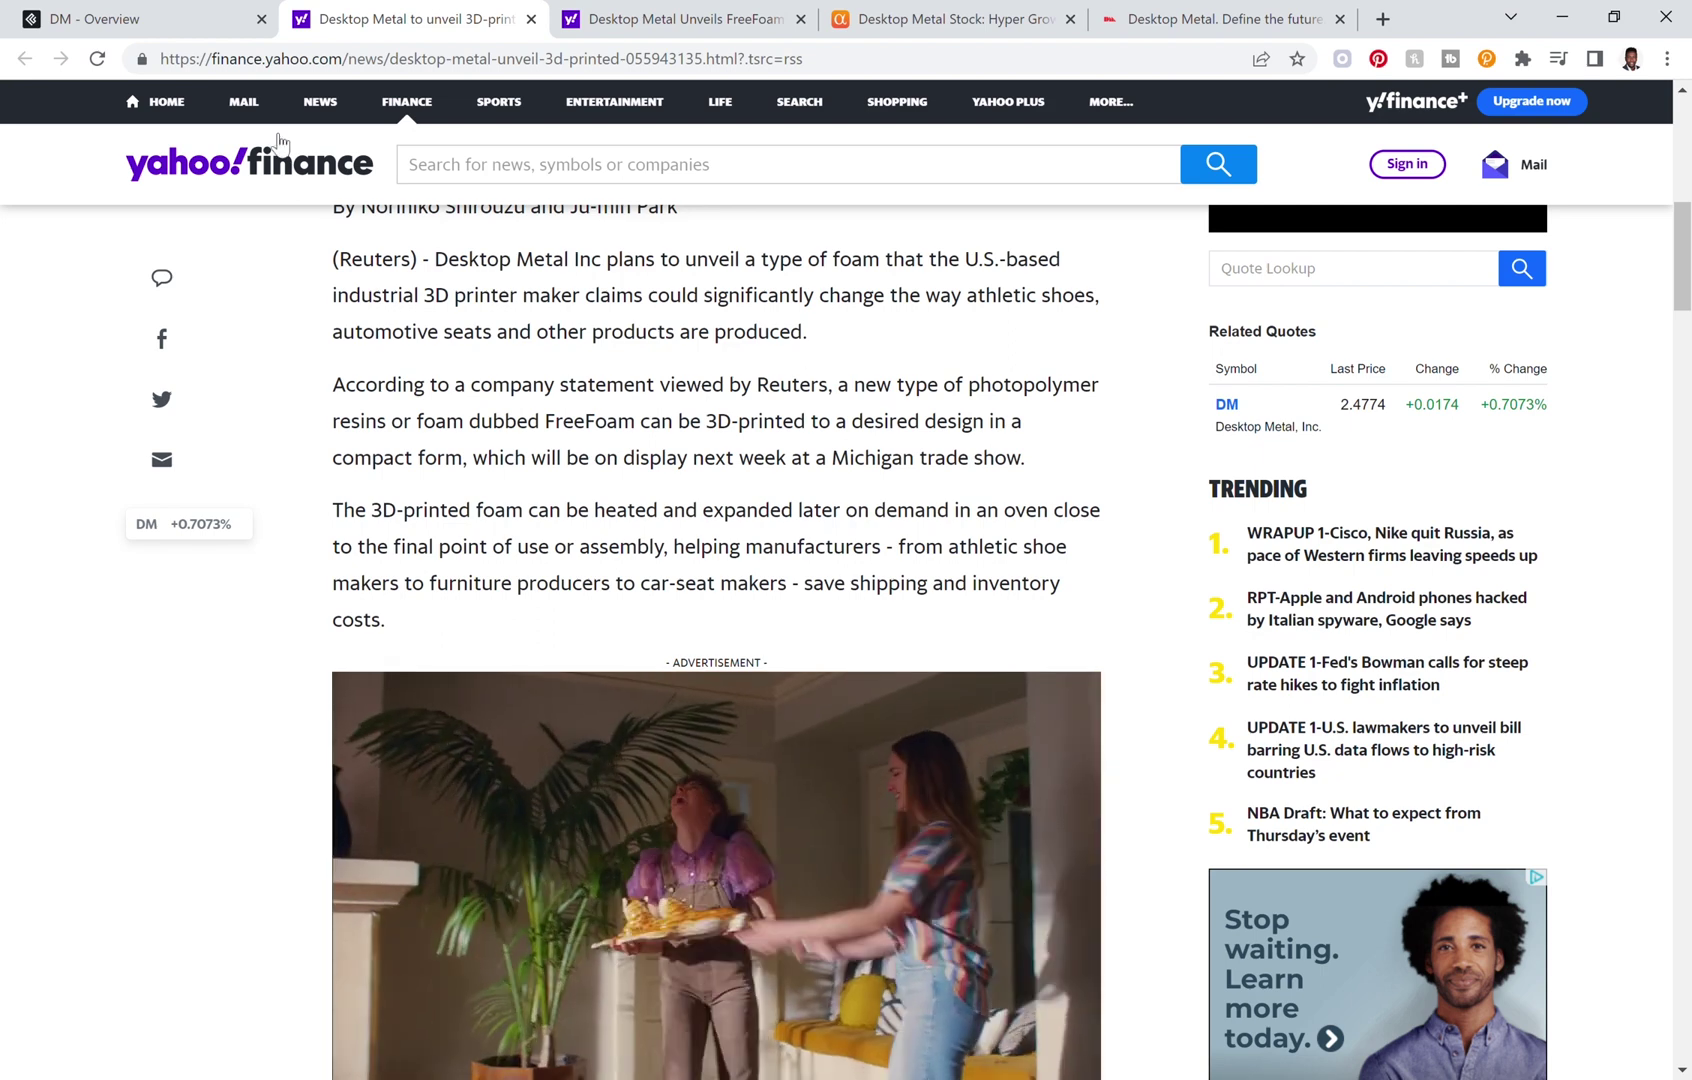
Return to the 'DM - Overview' tab showing DM at 2.47 with its 1-year chart.
click(208, 32)
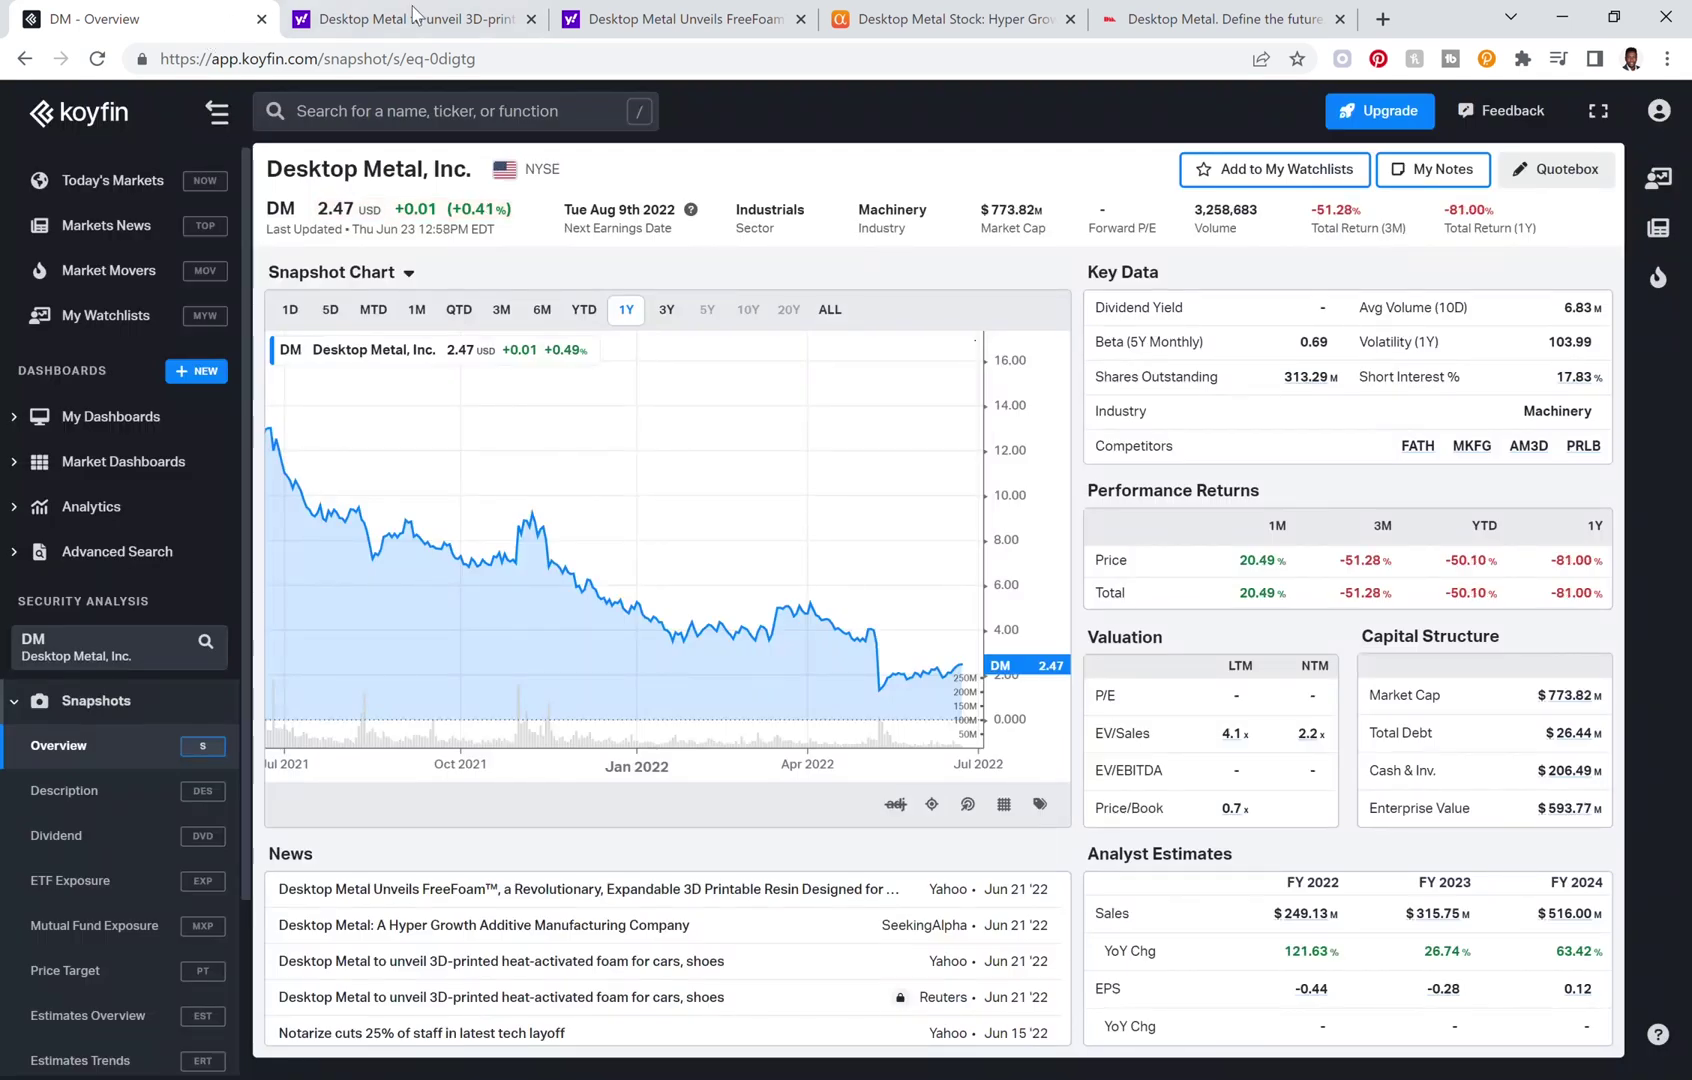